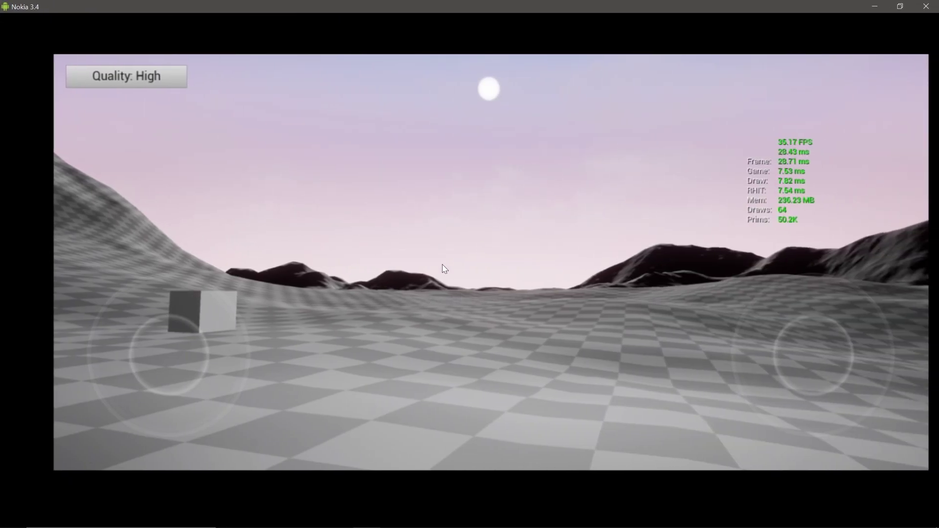
Strafe the phone's game view left until the grey cube sits straight ahead on the checkered landscape.
drag(188, 345, 127, 345)
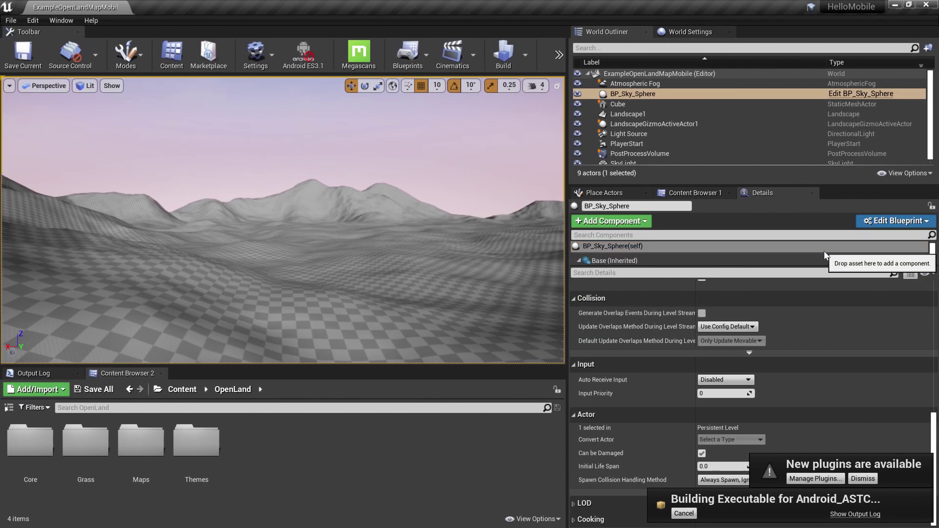
Assign MI_OpenLand_Theme_Mobile from OpenLand > Themes > Default as Landscape1's landscape material.
click(824, 251)
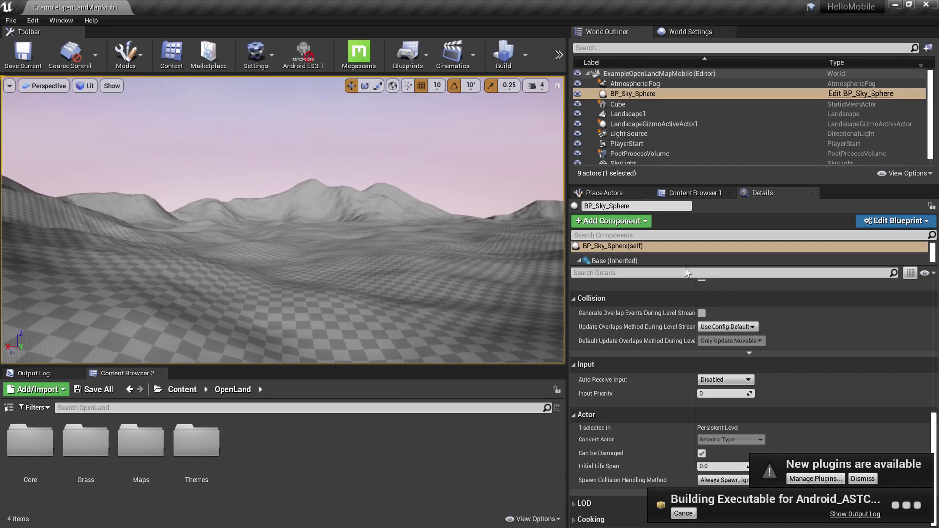
click(640, 116)
scroll(709, 237, up, 3)
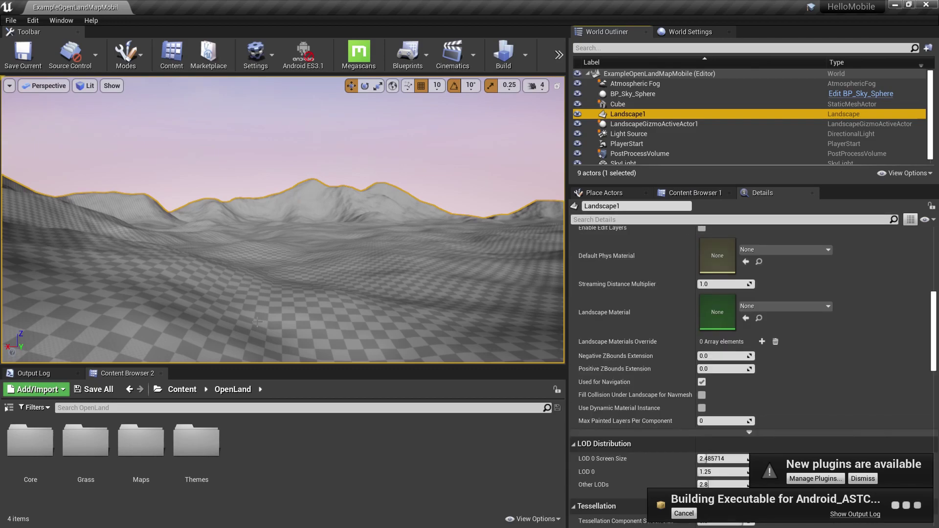
click(182, 390)
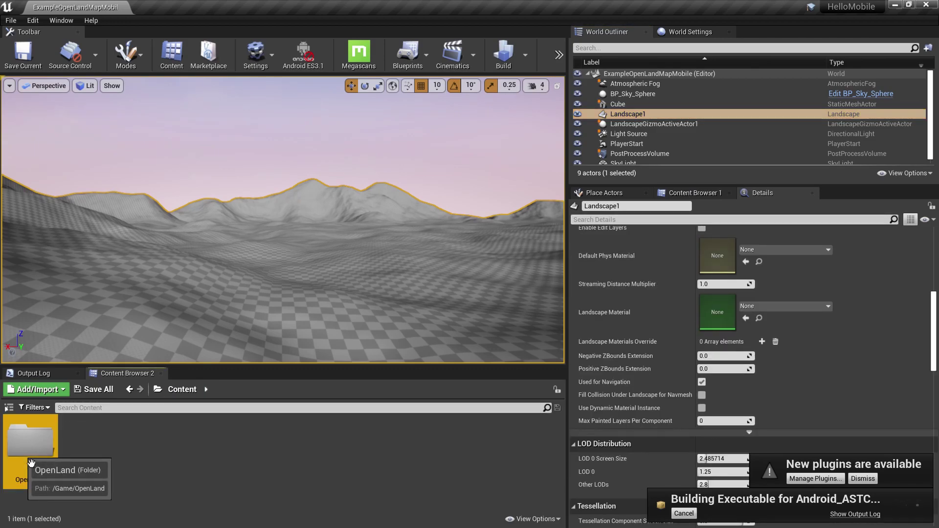
double_click(30, 440)
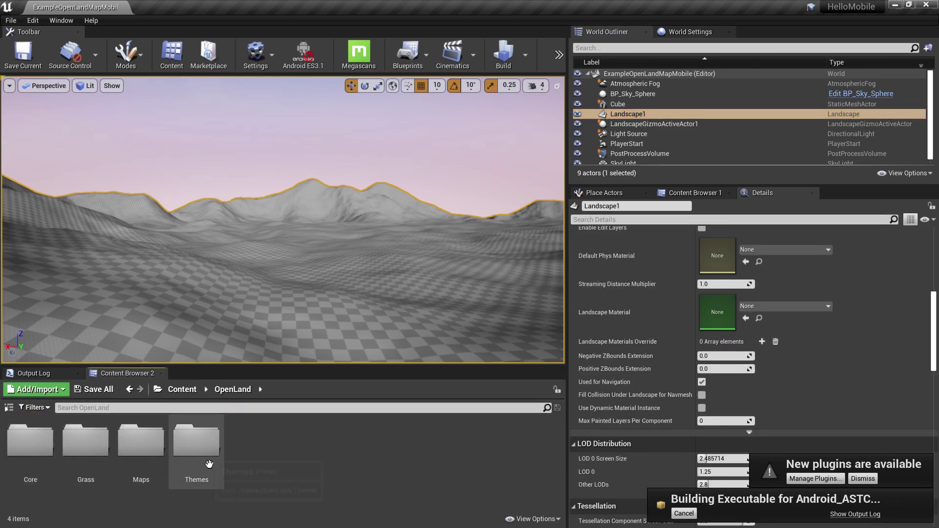
double_click(198, 440)
double_click(49, 442)
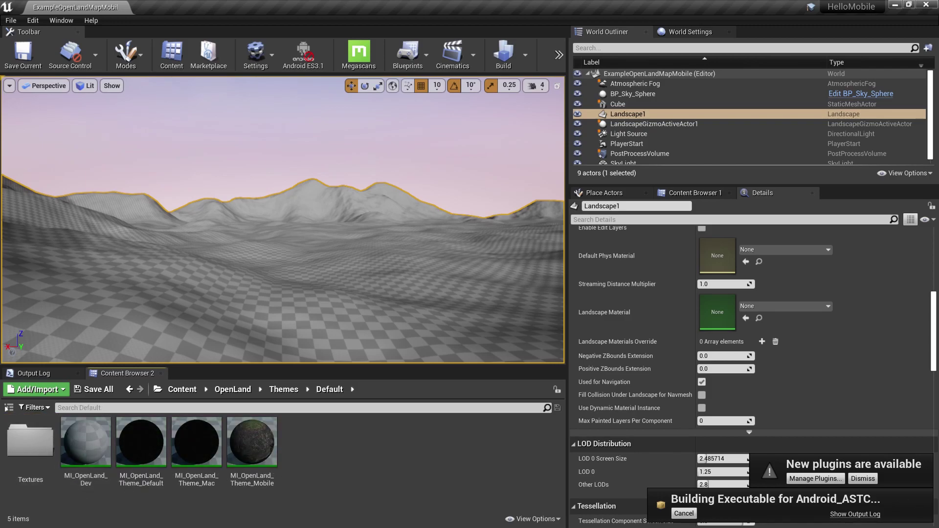
click(253, 484)
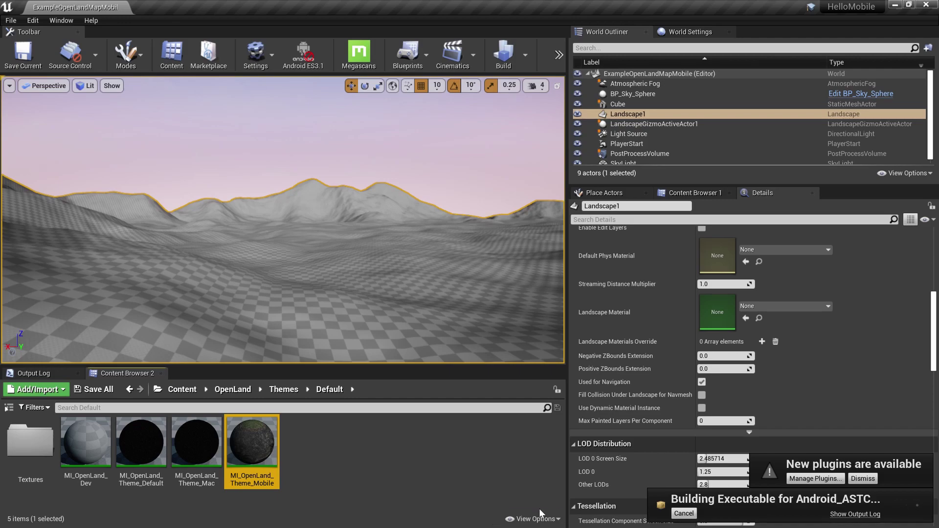
click(746, 318)
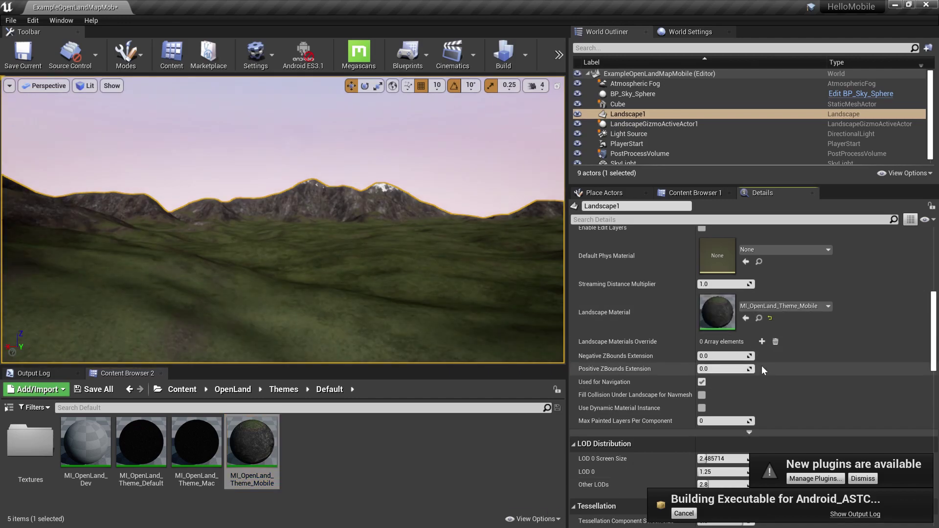
right_drag(396, 305, 372, 293)
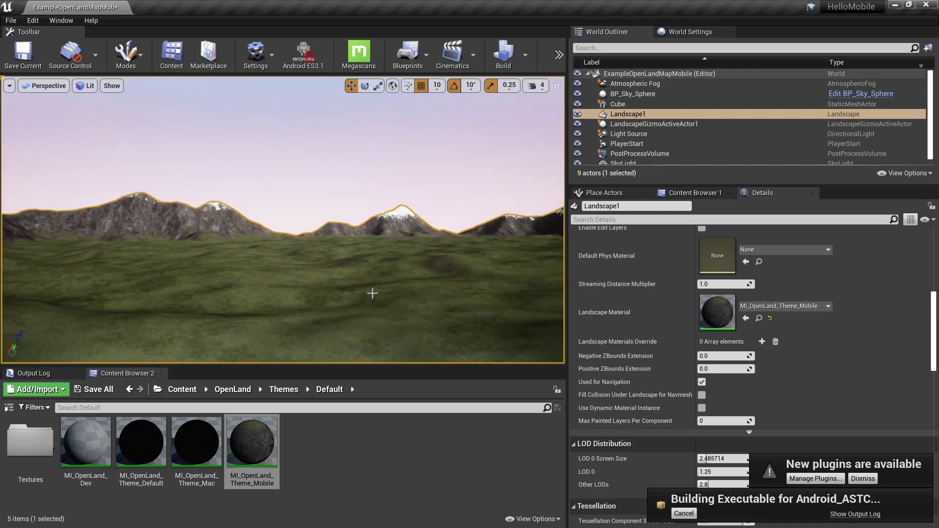
Cancel the running Android_ASTC build.
click(559, 55)
mouse_move(586, 115)
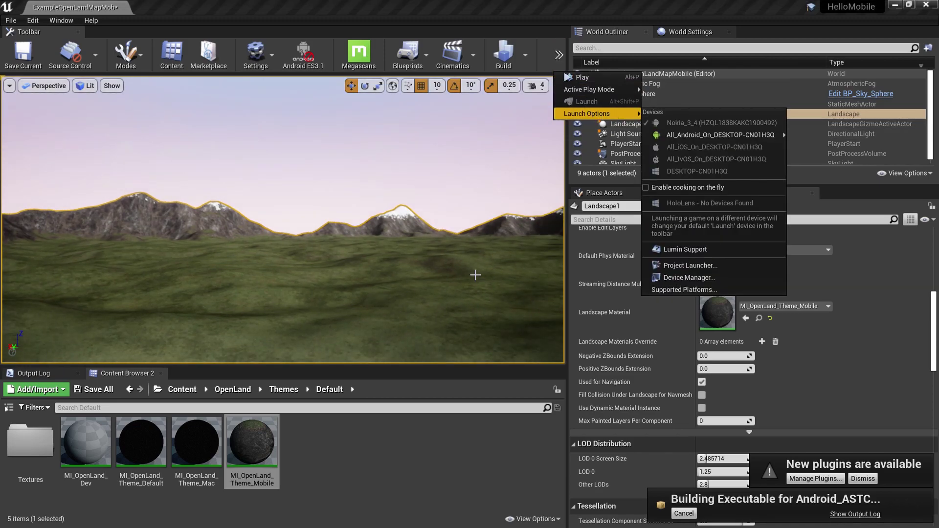
click(685, 515)
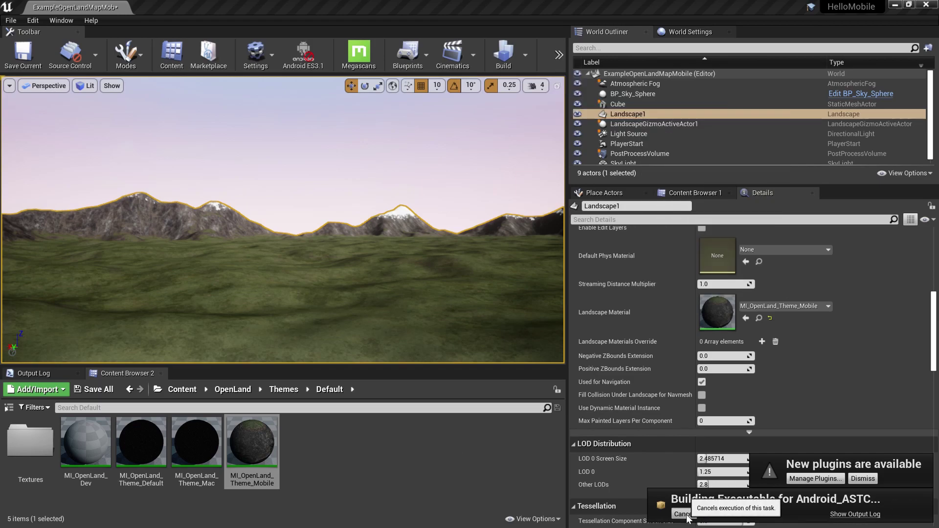
Launch the game on the Nokia_3_4 device, saving the level first.
click(560, 54)
mouse_move(580, 91)
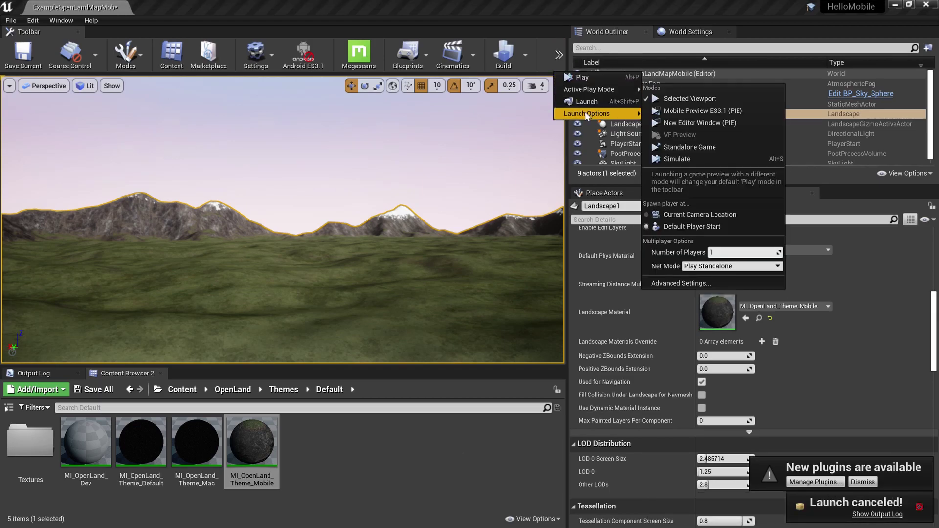
mouse_move(586, 112)
click(668, 122)
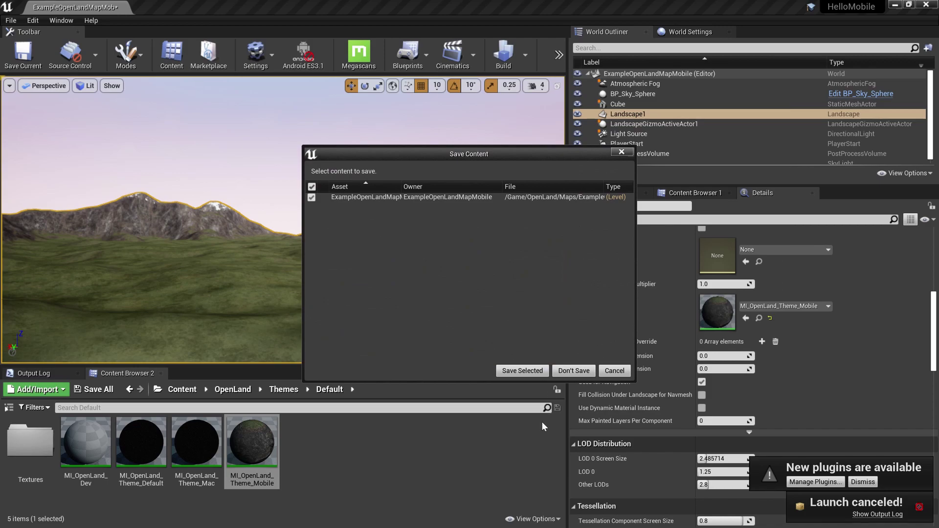
click(523, 373)
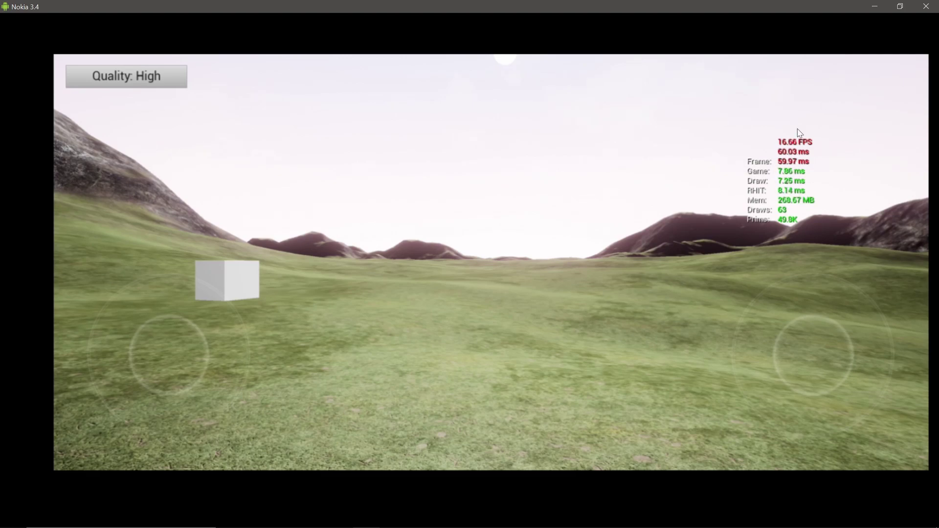
Lower the on-device material quality from High to Medium, then to Low.
click(159, 87)
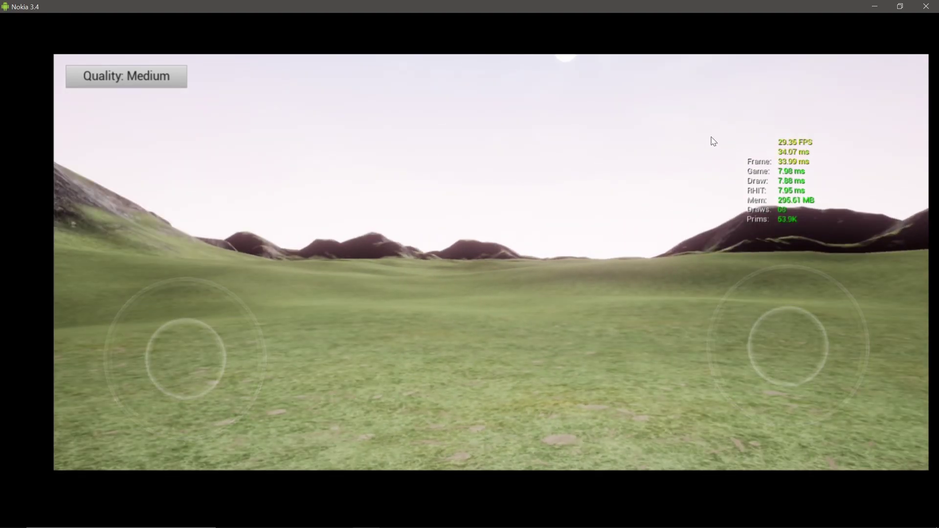
click(155, 86)
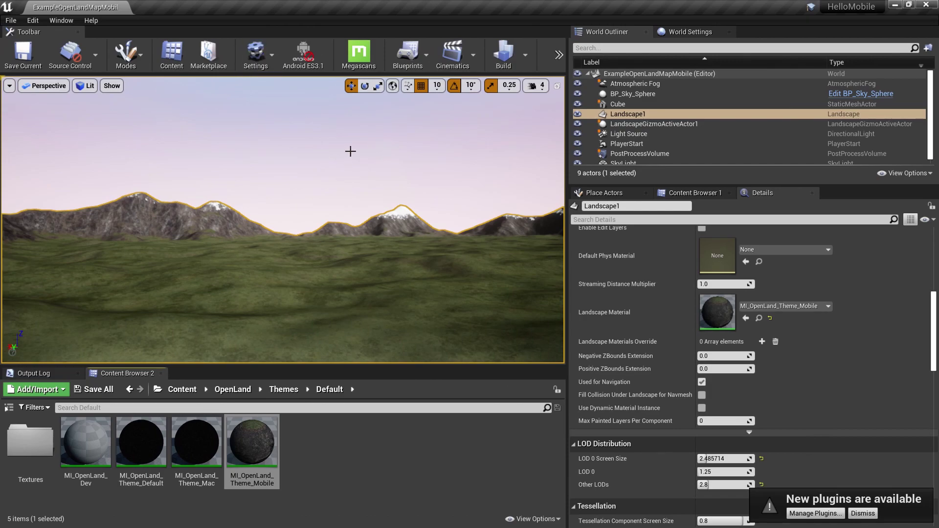
click(350, 151)
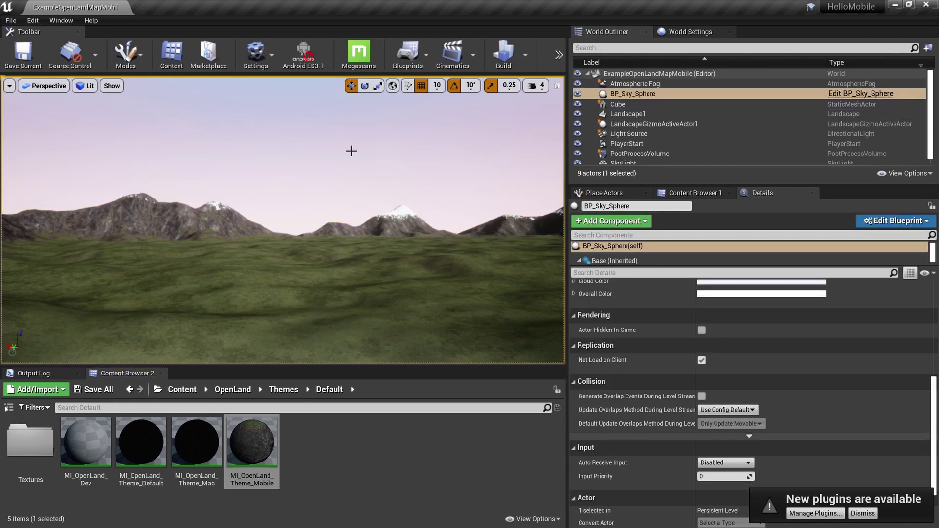
double_click(269, 453)
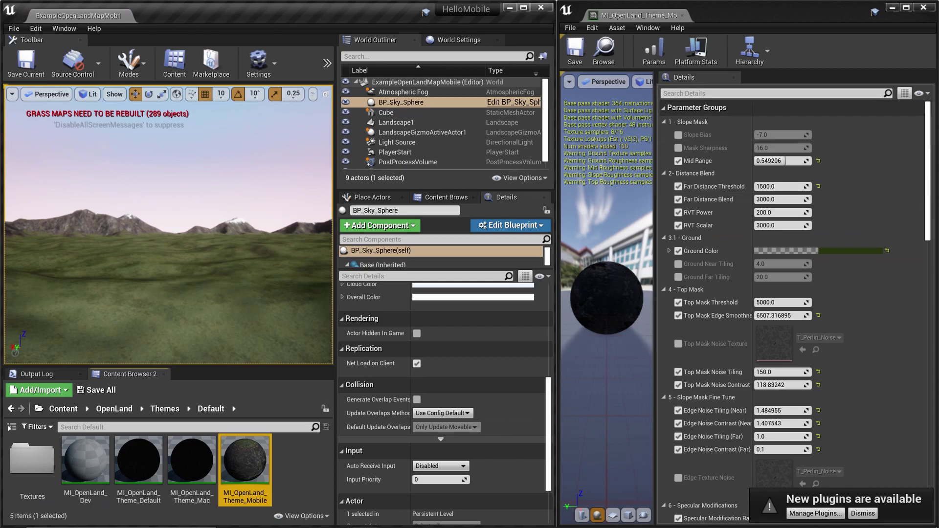
click(772, 93)
text(Perf)
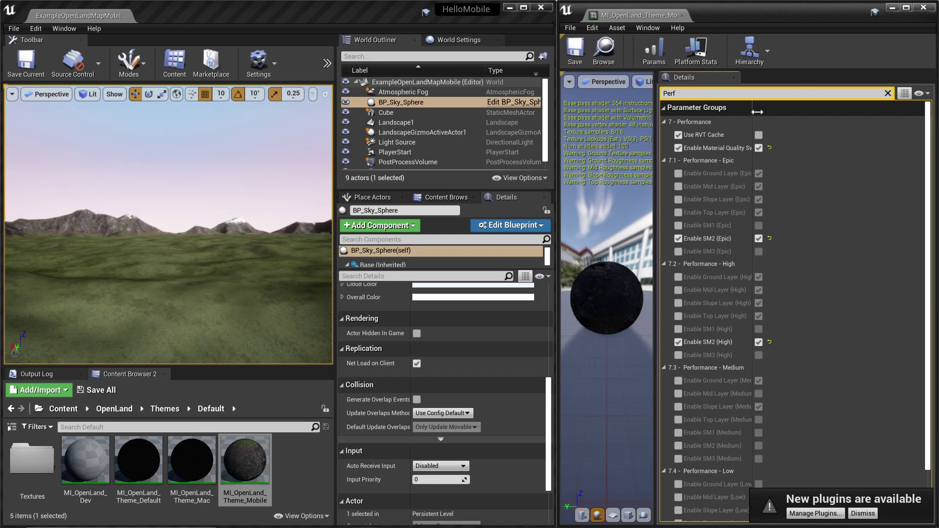
drag(756, 121, 784, 163)
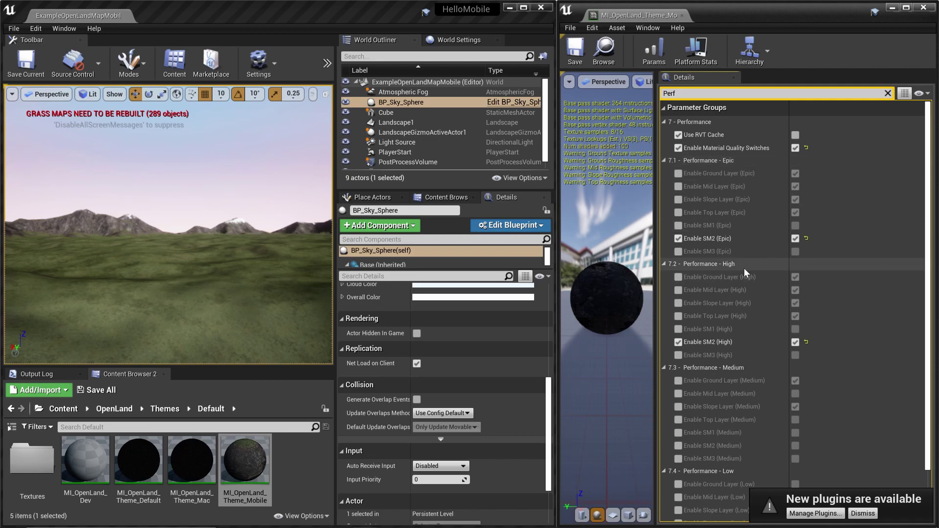
scroll(750, 357, down, 2)
scroll(774, 428, up, 2)
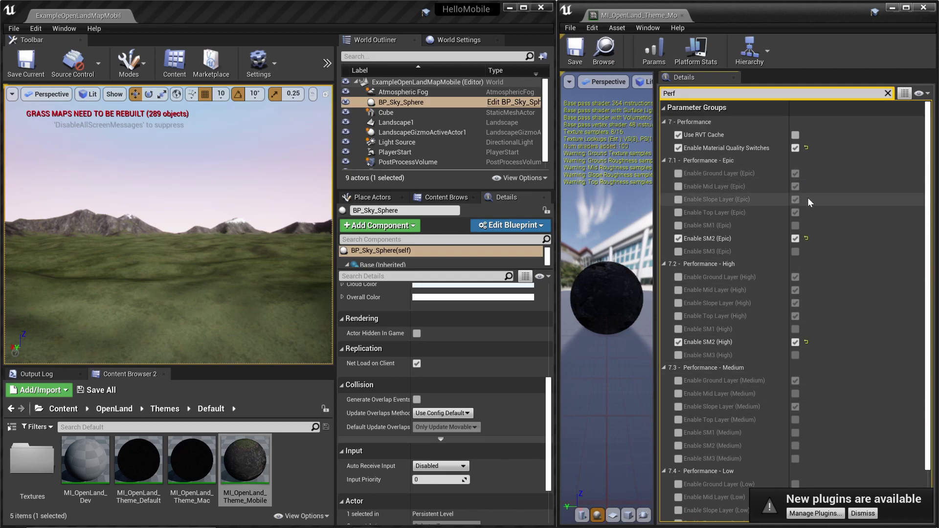
scroll(744, 279, down, 2)
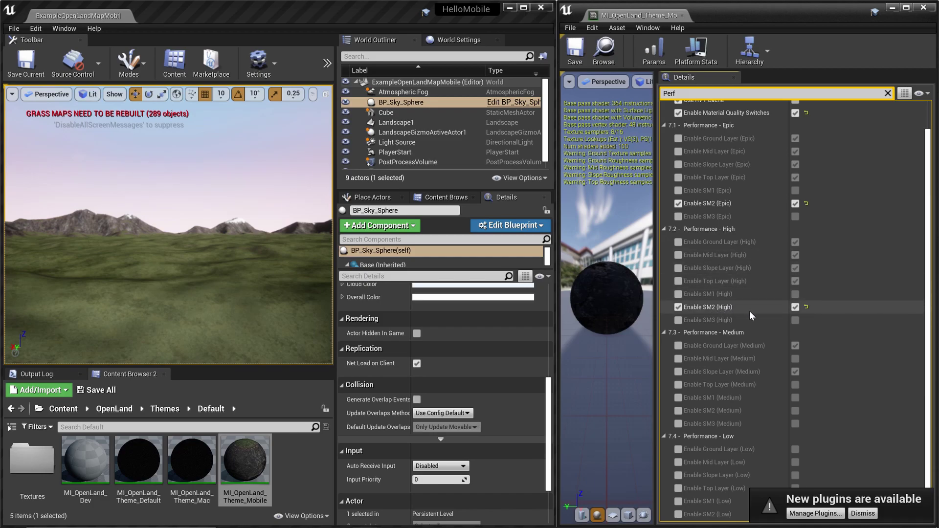
scroll(752, 316, down, 1)
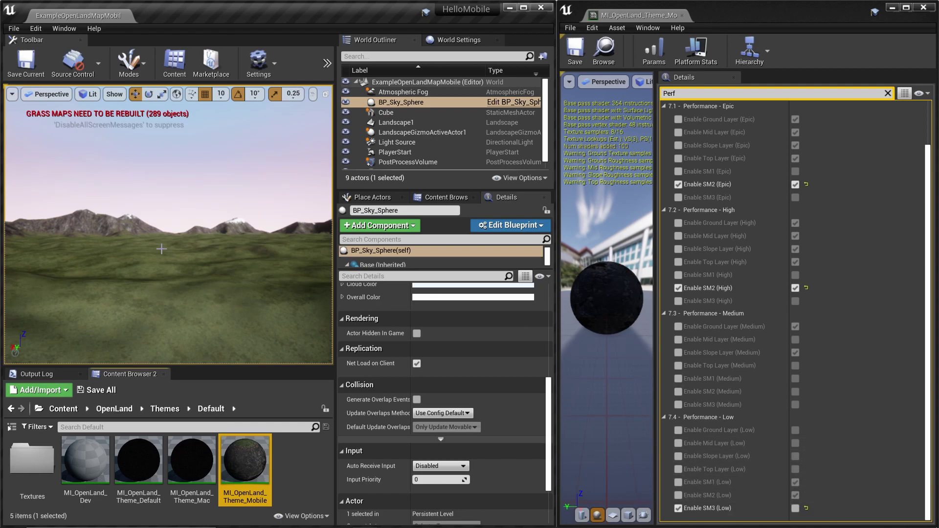
scroll(780, 423, up, 2)
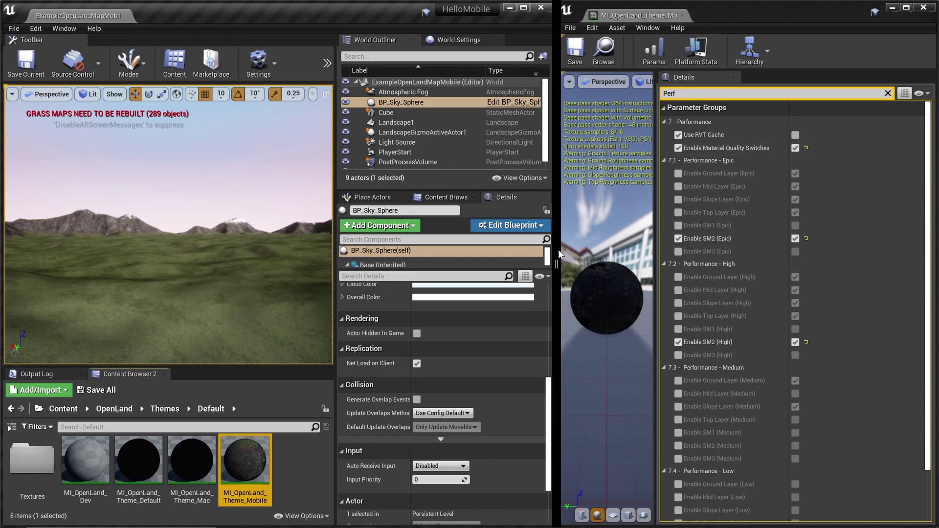
Widen the level editor beside the material editor and set editor material quality to Medium.
drag(559, 250, 619, 245)
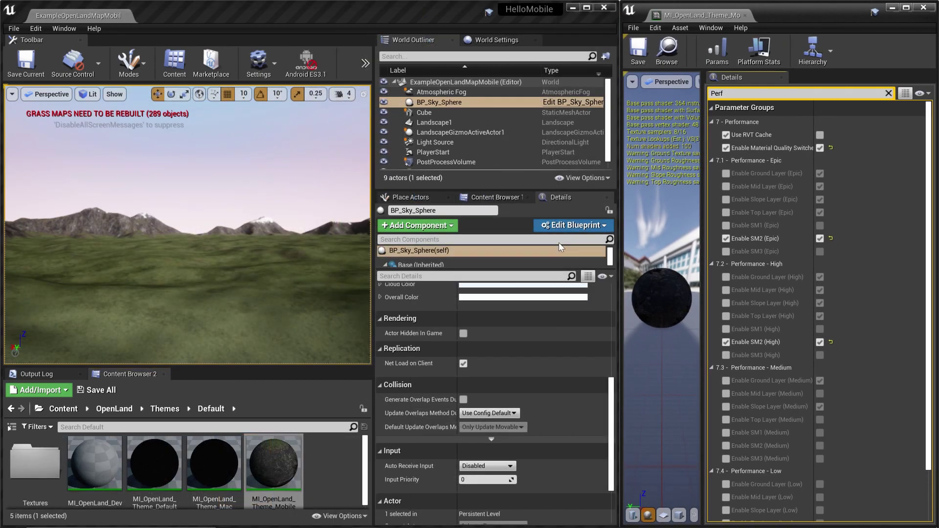
click(274, 70)
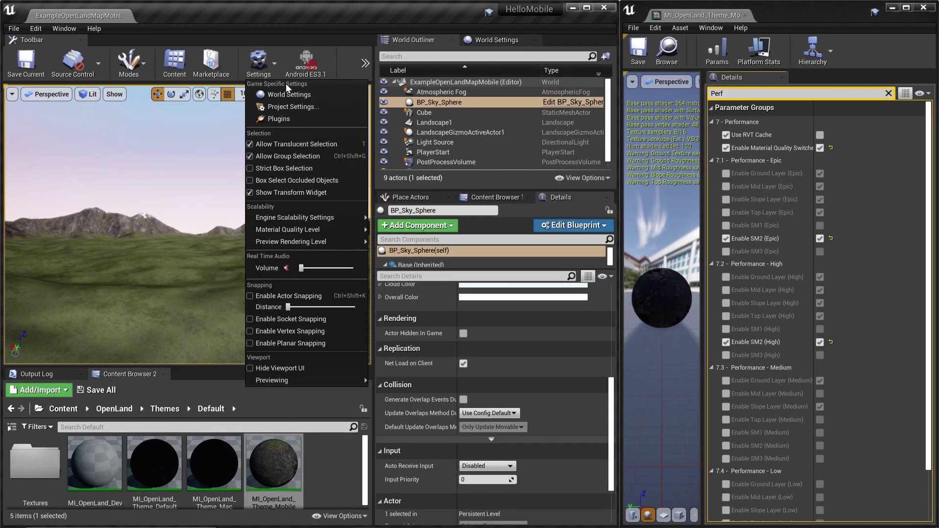
mouse_move(321, 224)
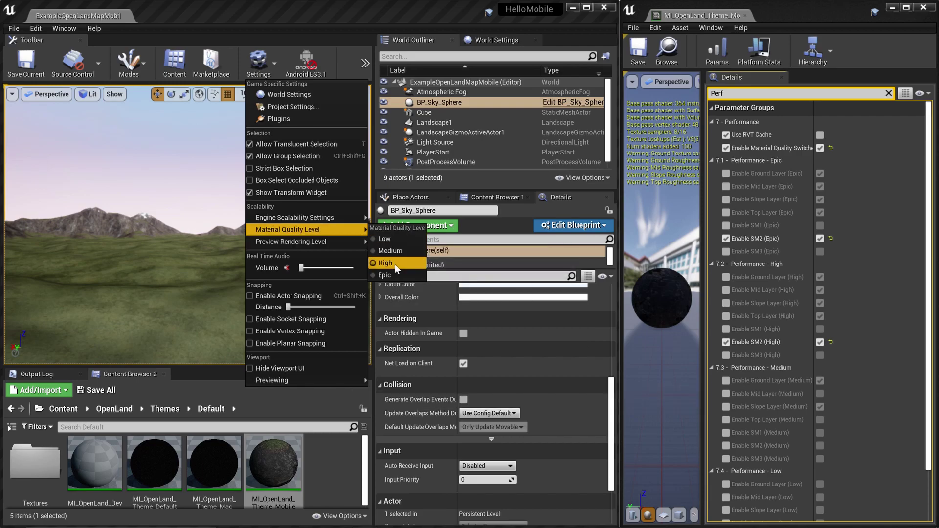
click(390, 250)
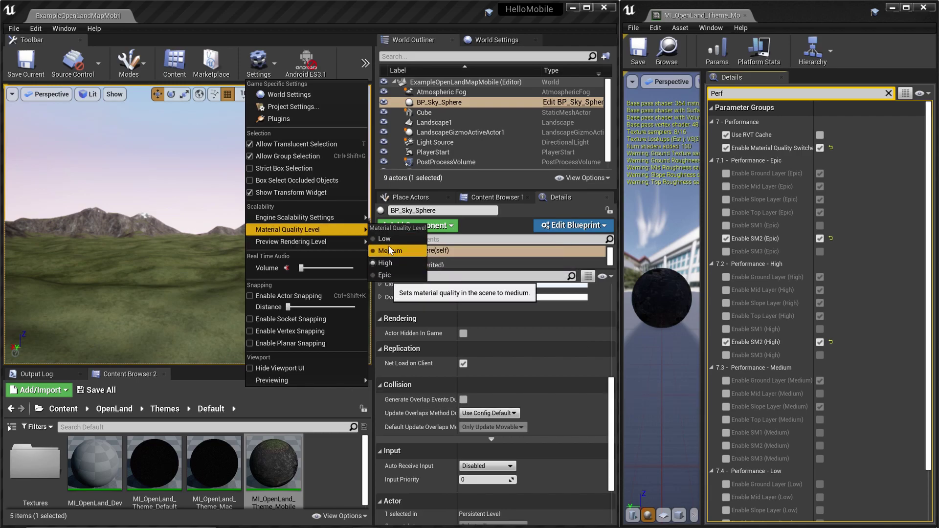
click(179, 230)
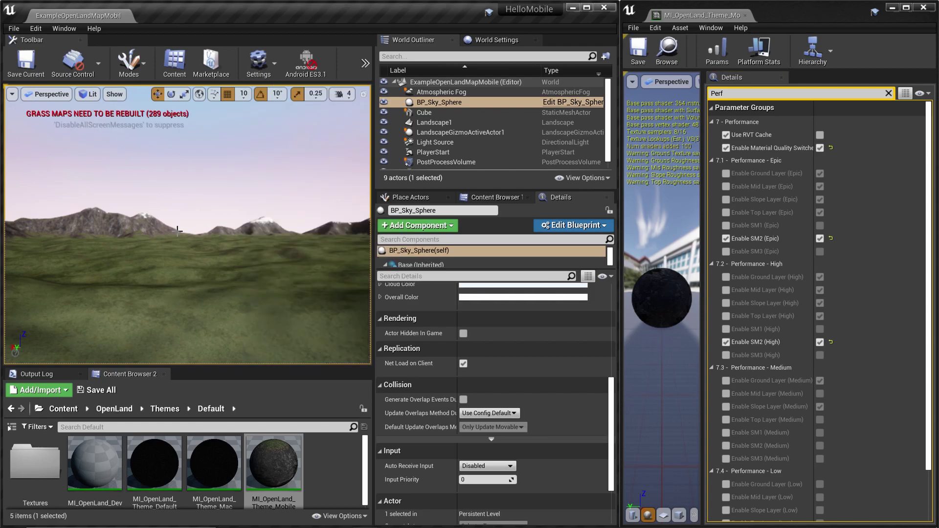
Select Landscape1 and run r.MaterialQualityLevel 0 in the console for Low material quality.
key(grave)
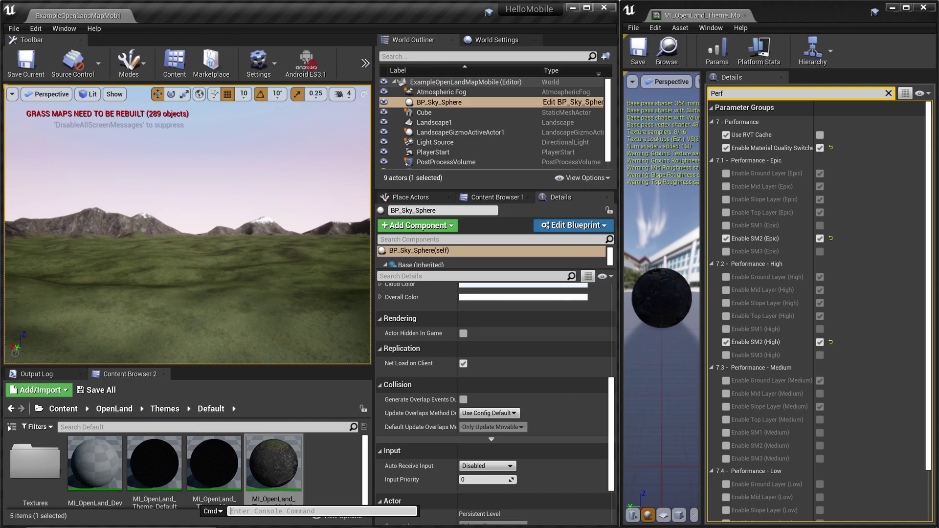
click(199, 309)
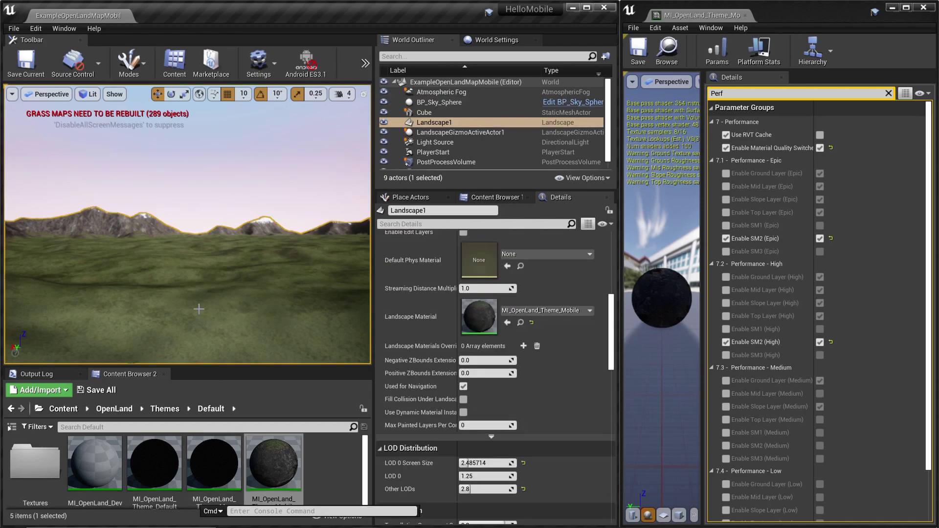
key(grave)
key(grave)
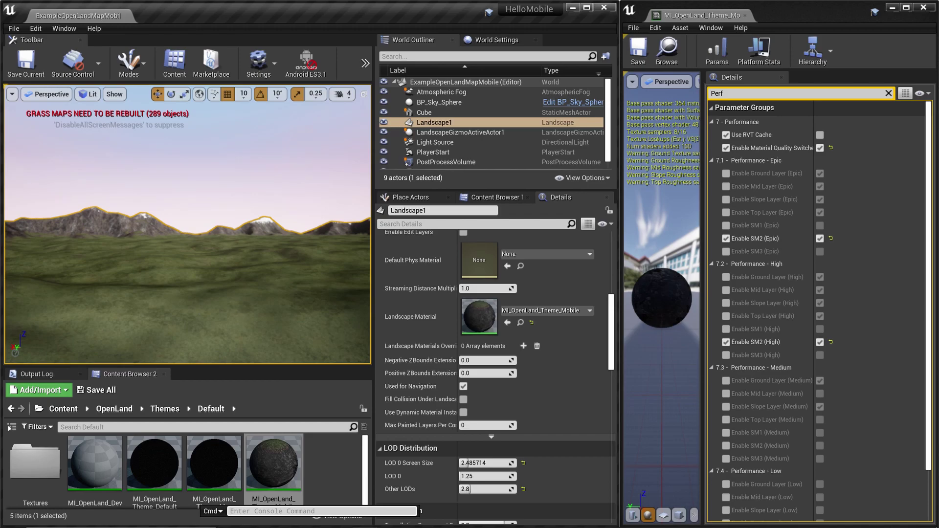
text(r.Mate)
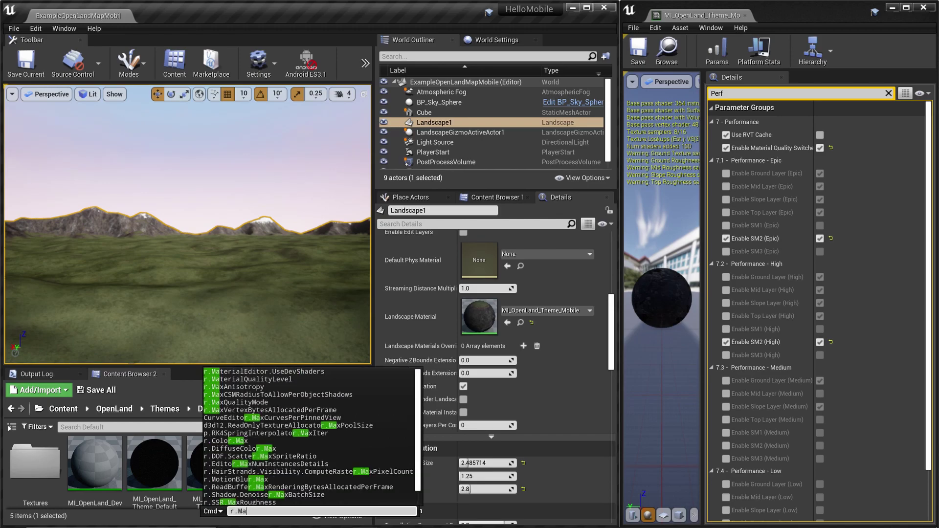
key(Down)
key(Down)
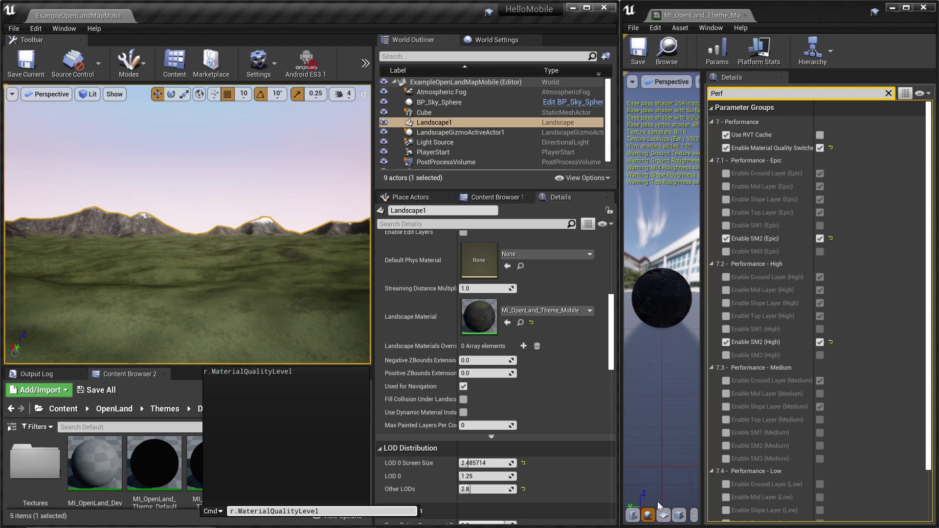
text(0)
key(Return)
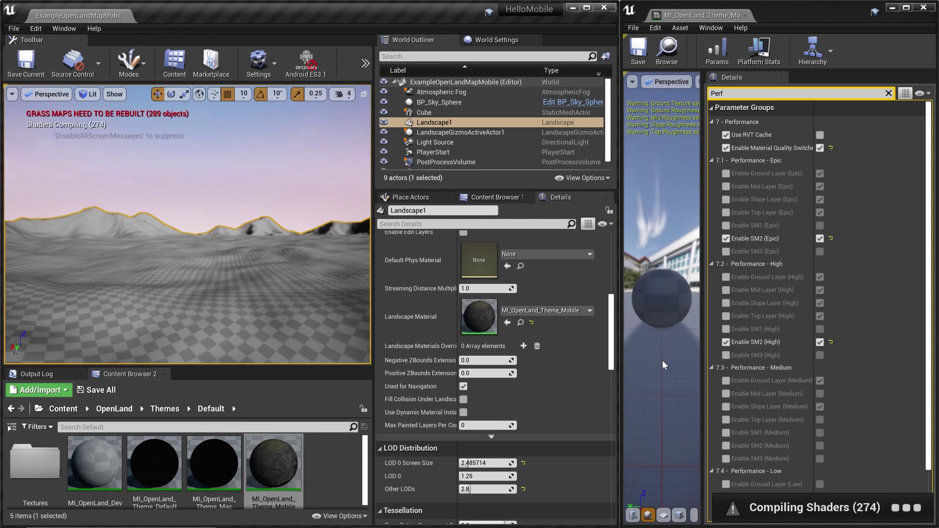
Look around the viewport at the Low-quality landscape, from the grass up to the mountains.
right_drag(303, 262, 190, 281)
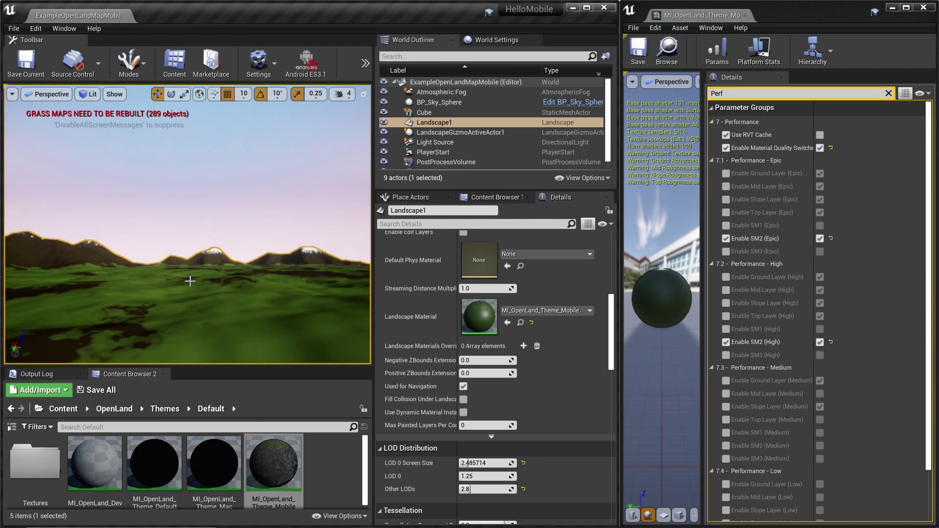
right_drag(192, 280, 202, 304)
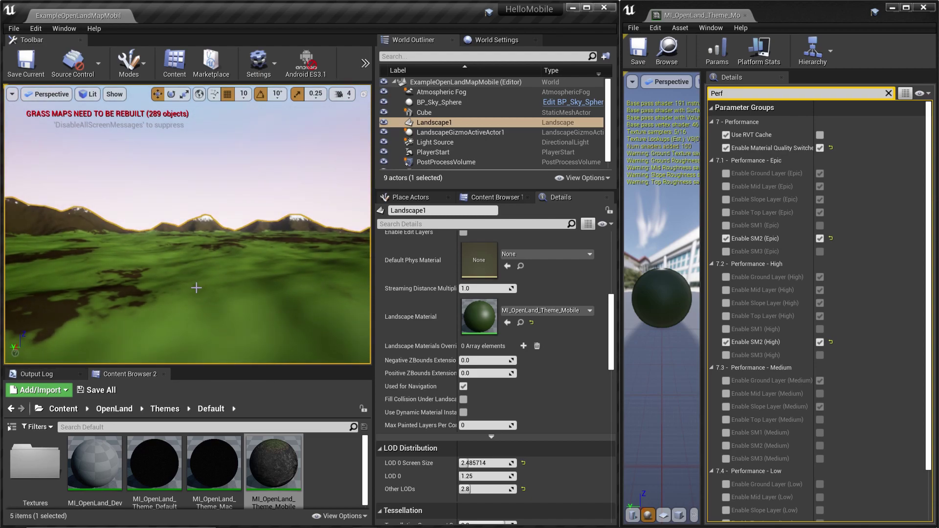
mouse_move(215, 287)
right_down()
mouse_move(221, 264)
mouse_move(223, 284)
right_up()
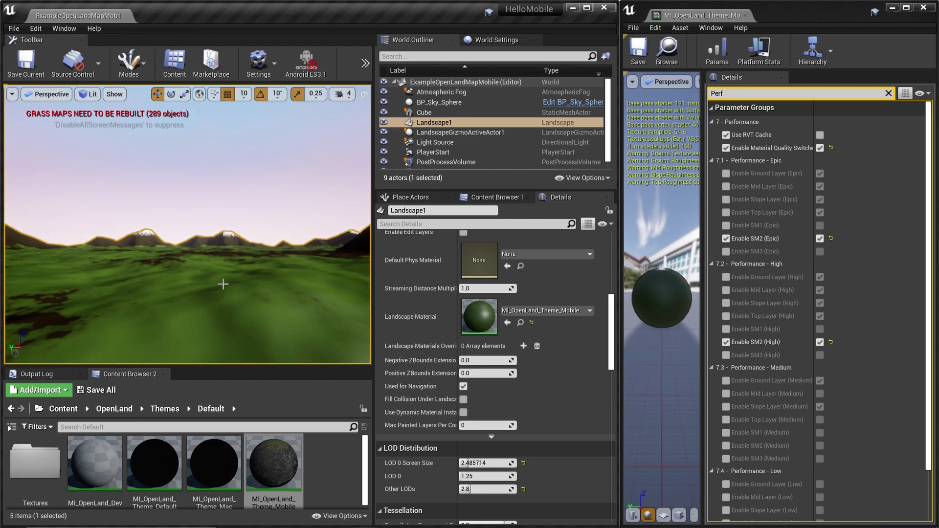